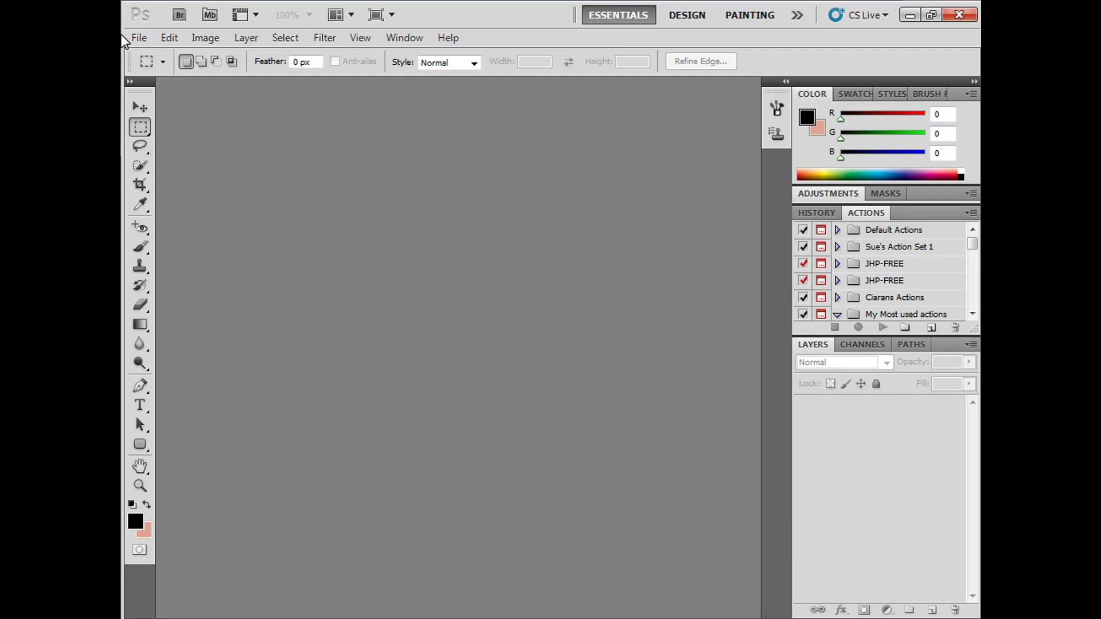
Create a new white 10 x 10 inch document at 300 pixels/inch
click(136, 38)
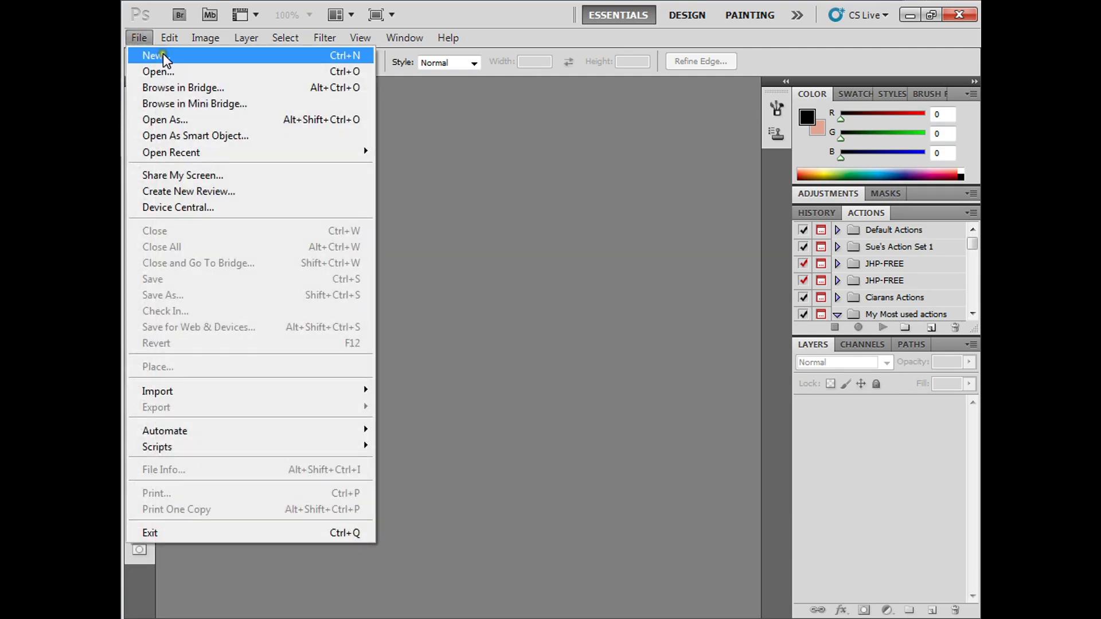
key(Escape)
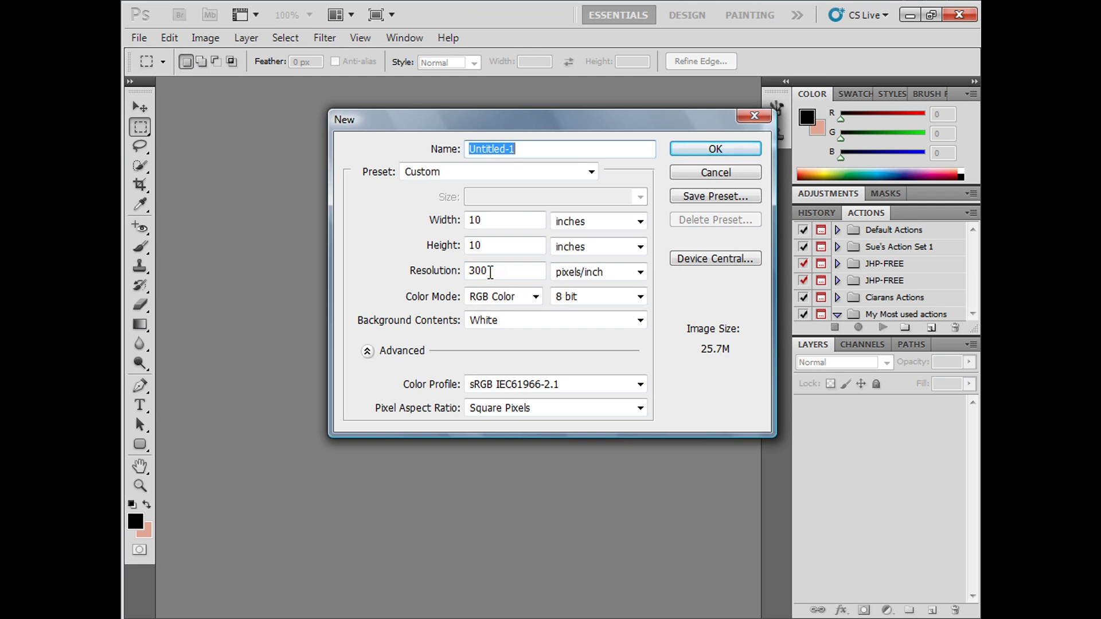
click(541, 332)
click(714, 148)
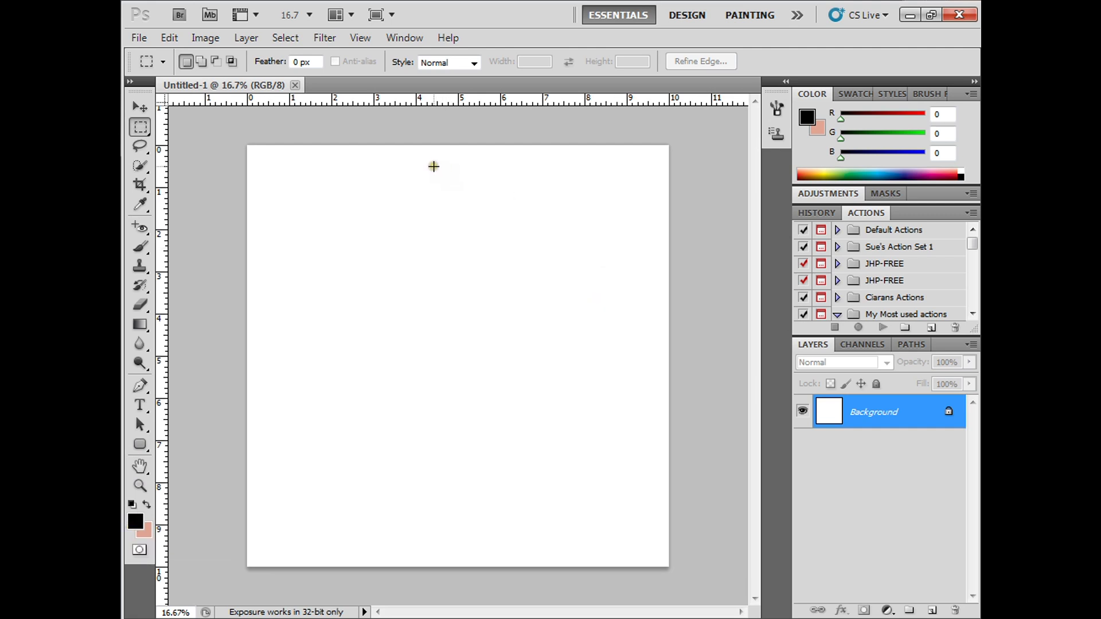
Draw a tall black rounded-rectangle shape, Shape 1, across the canvas's right half
drag(433, 163, 657, 551)
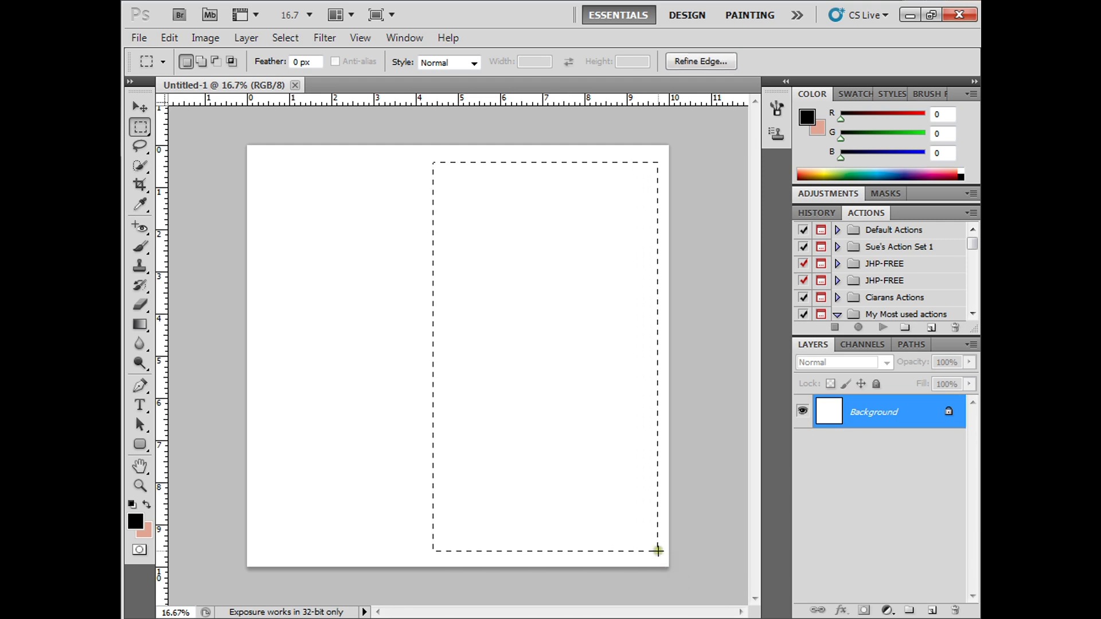
click(658, 551)
click(138, 445)
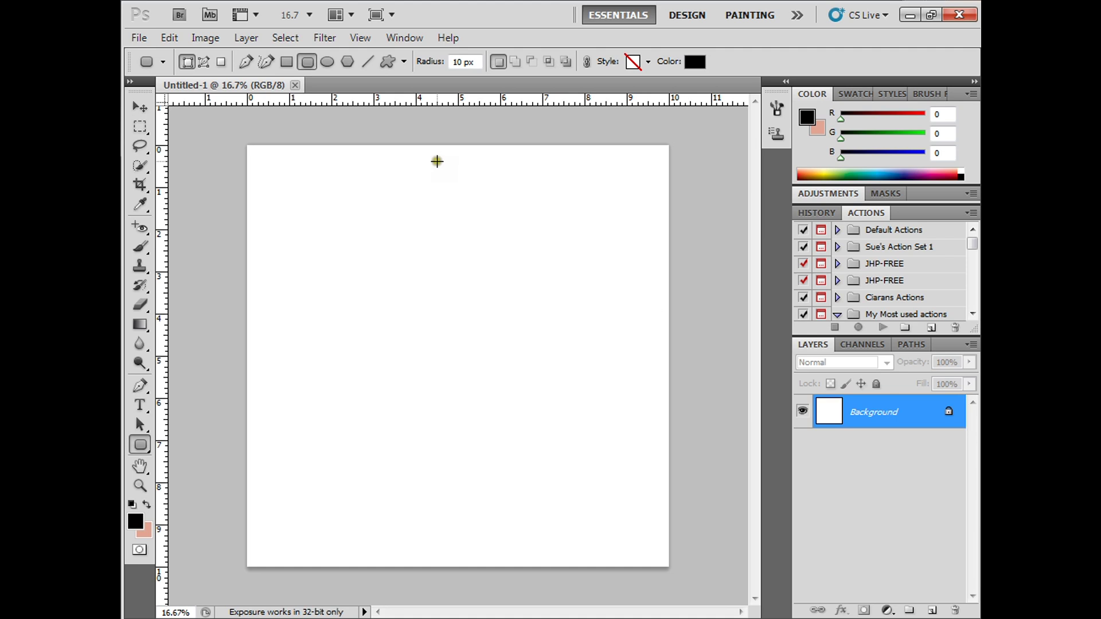
drag(433, 155, 656, 555)
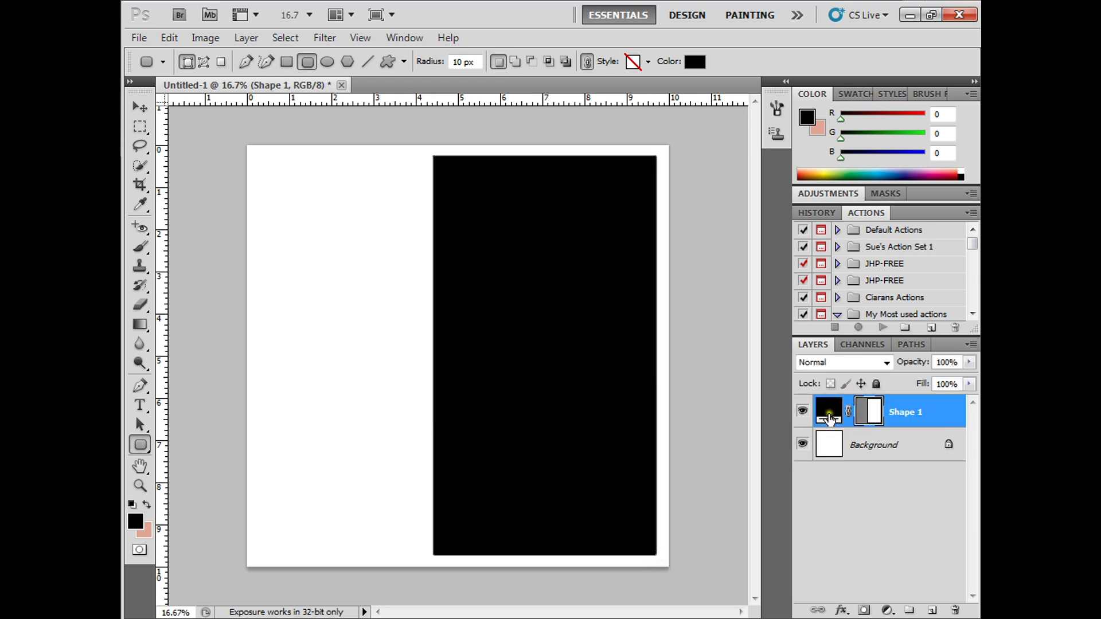
double_click(830, 414)
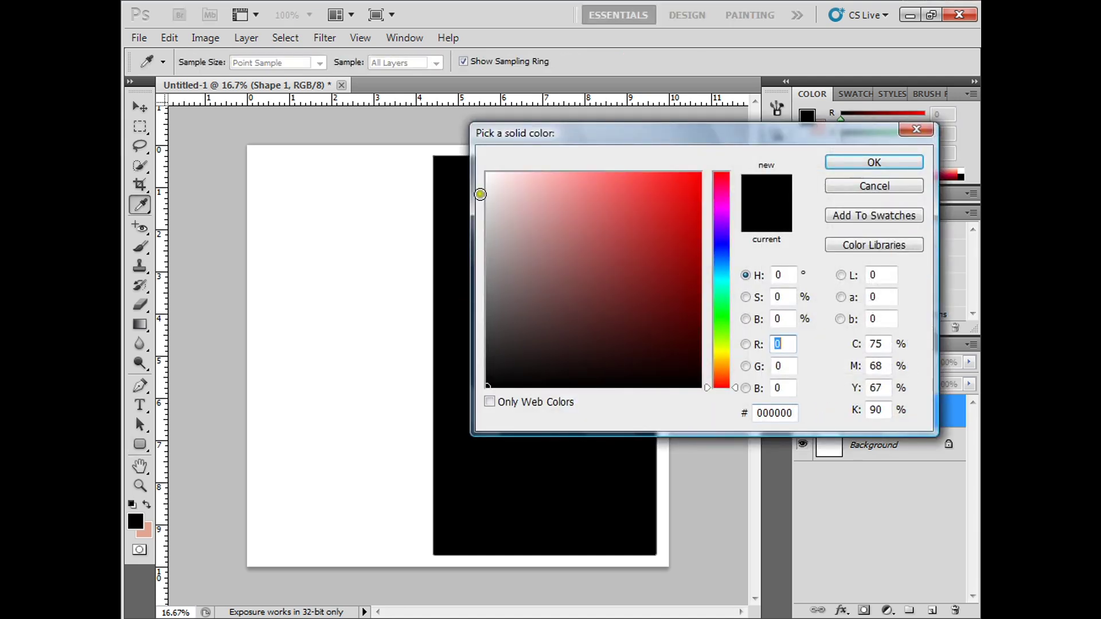
click(899, 188)
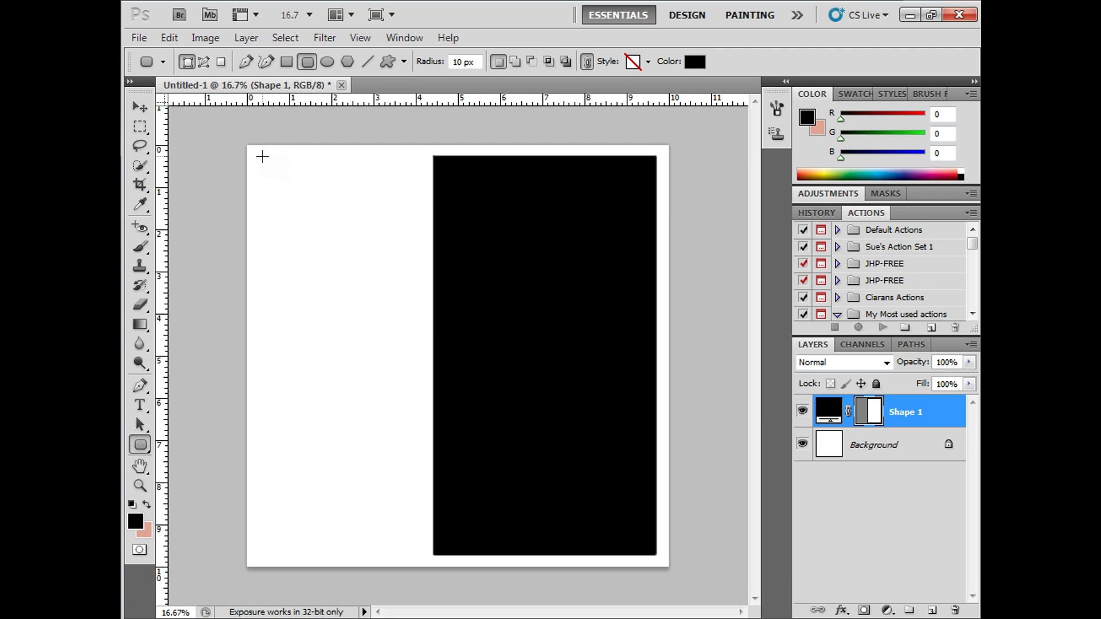
Draw two smaller rounded-rectangle frames at the top left and bottom left
drag(263, 156, 375, 344)
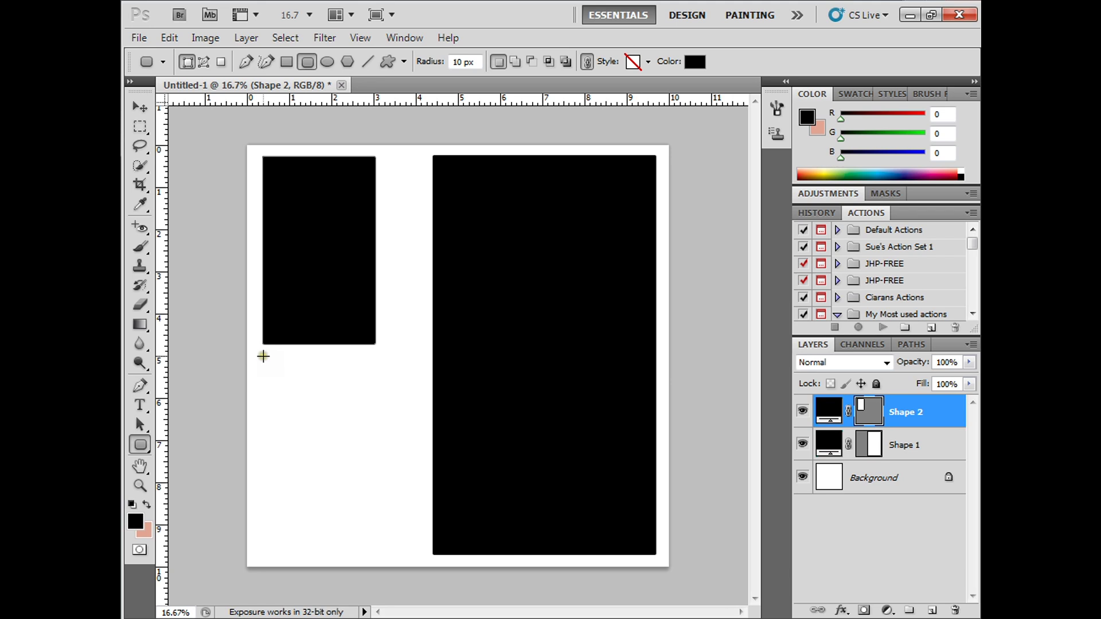
drag(263, 356, 406, 550)
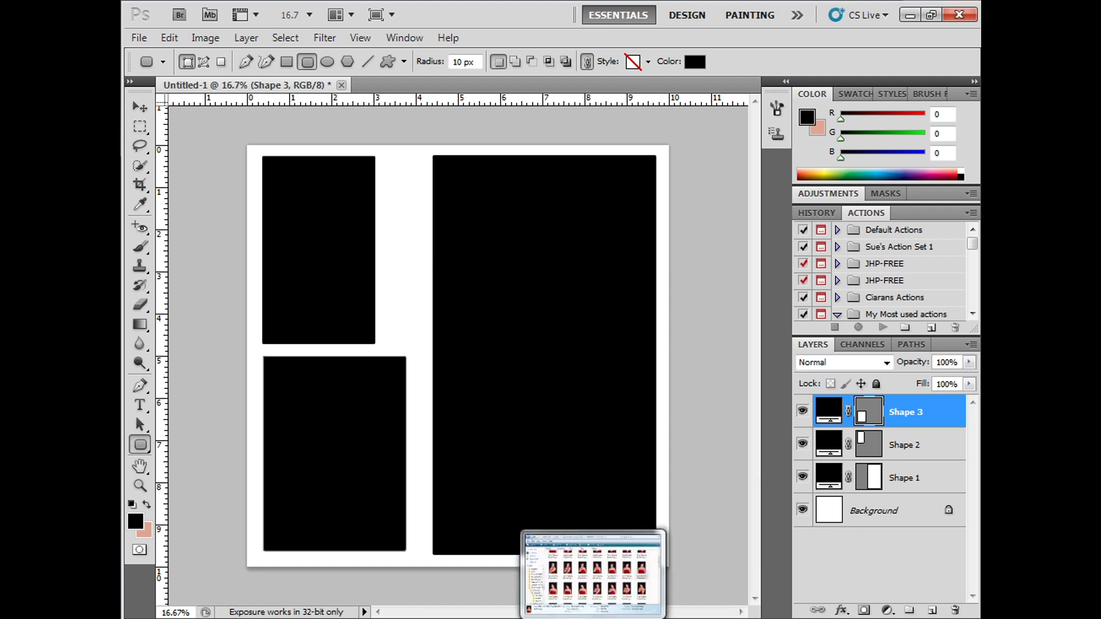
Place the red-top portrait on the right side and move its layer above Shape 1
click(593, 618)
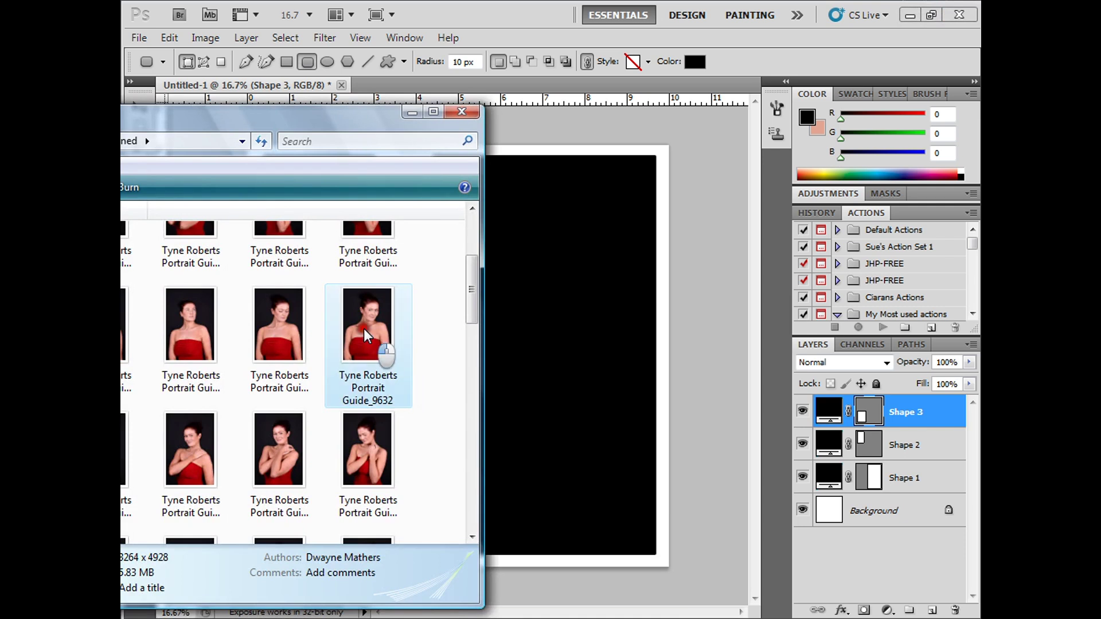
drag(364, 329, 563, 375)
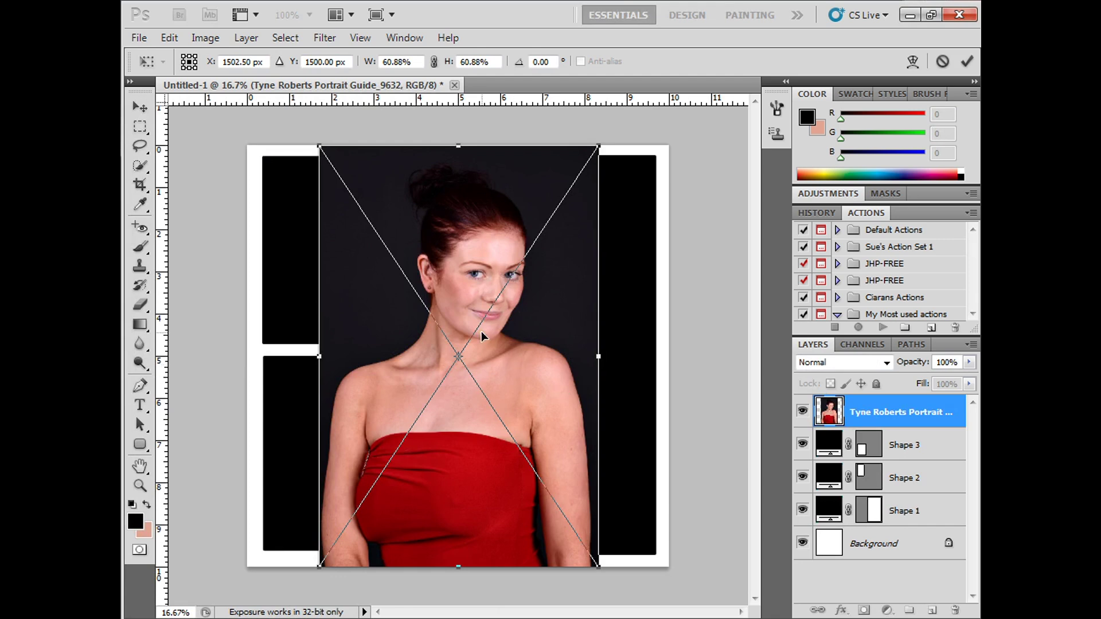
drag(481, 332, 554, 337)
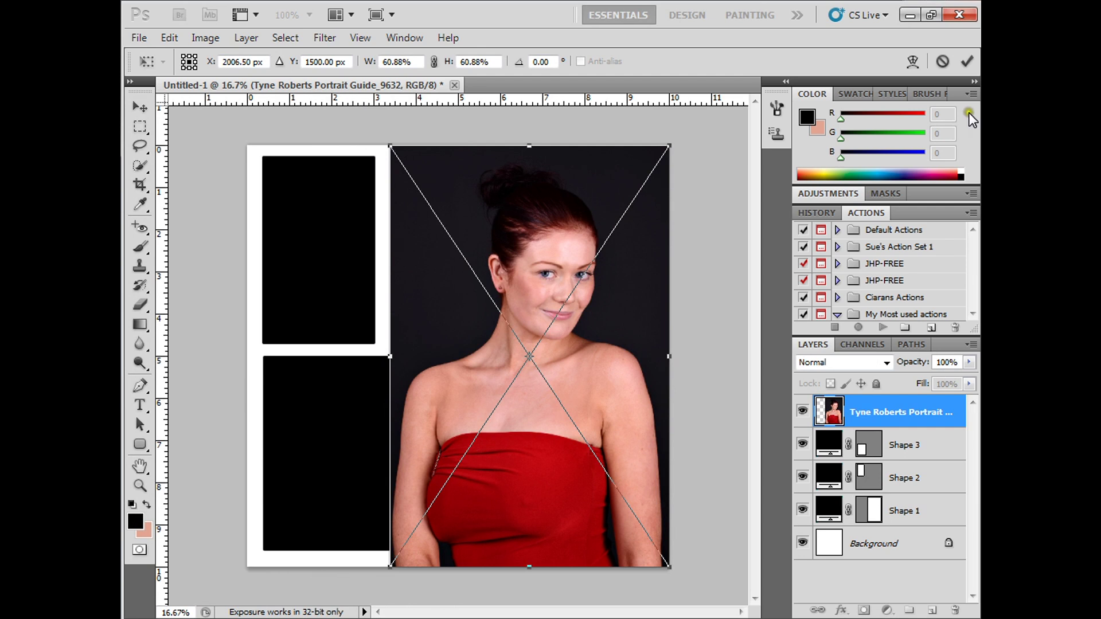
key(u)
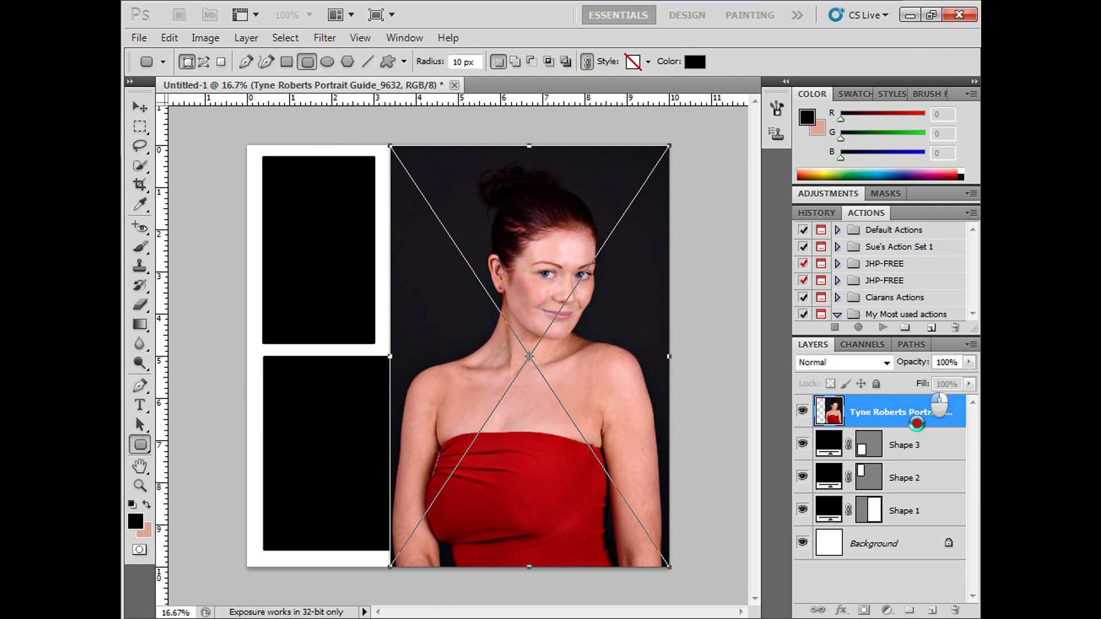
click(916, 413)
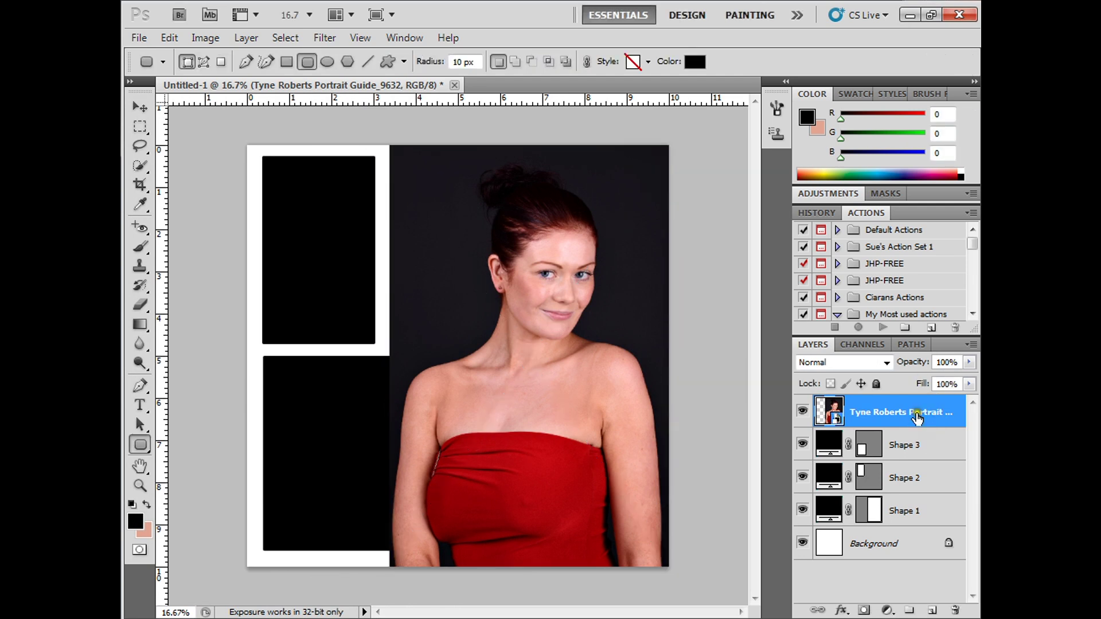
drag(916, 413, 908, 497)
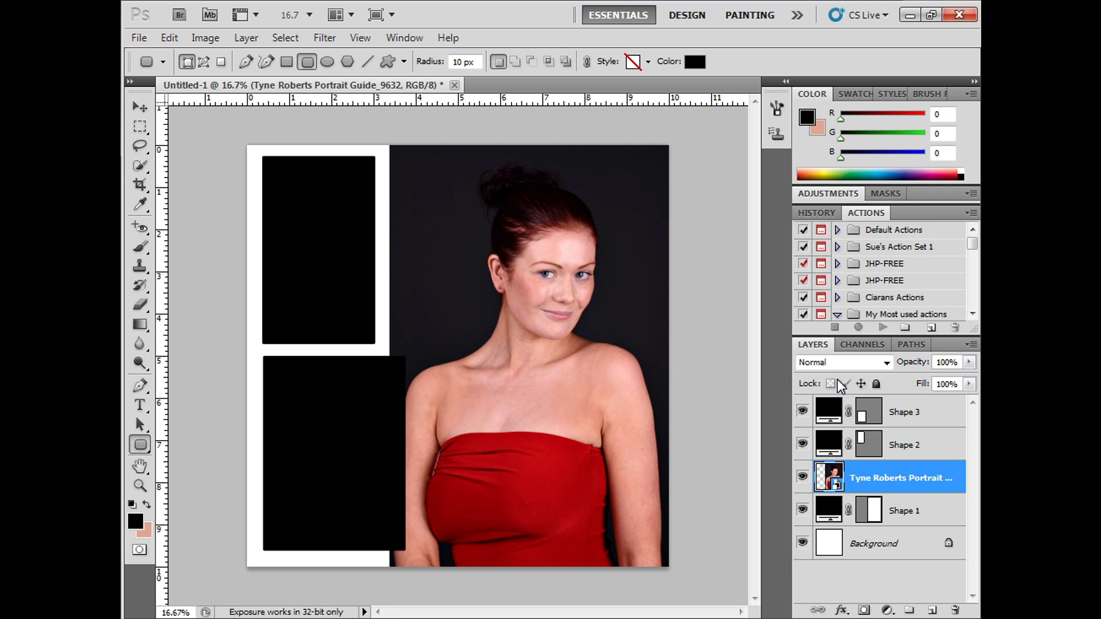
Clip the portrait into Shape 1, nudge it right and scale it to 95.94%
key(alt)
alt+click(926, 495)
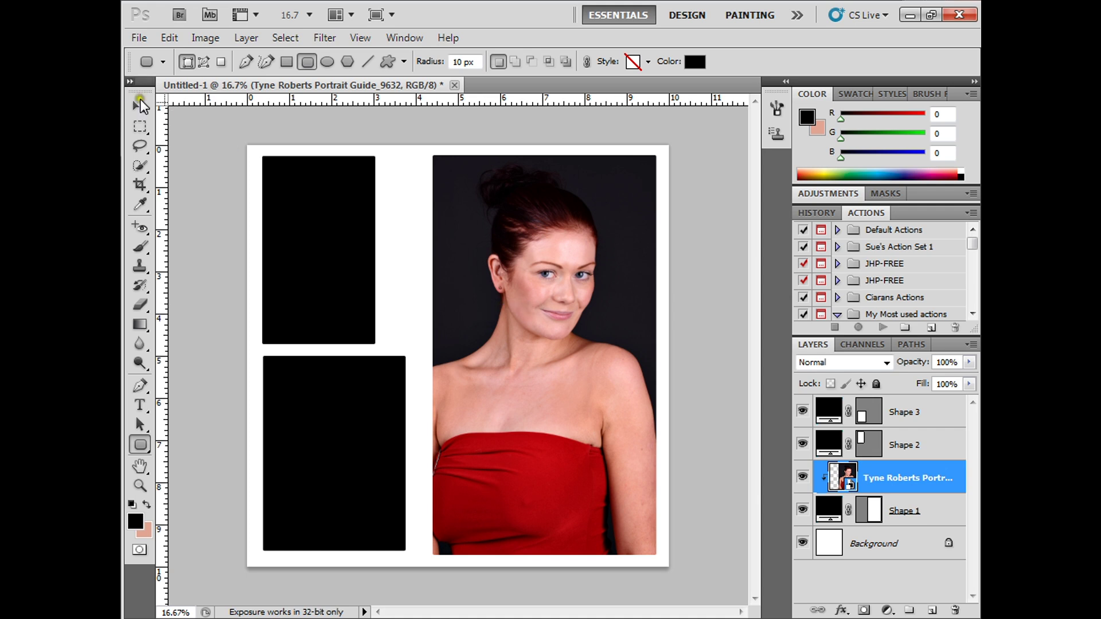
click(139, 105)
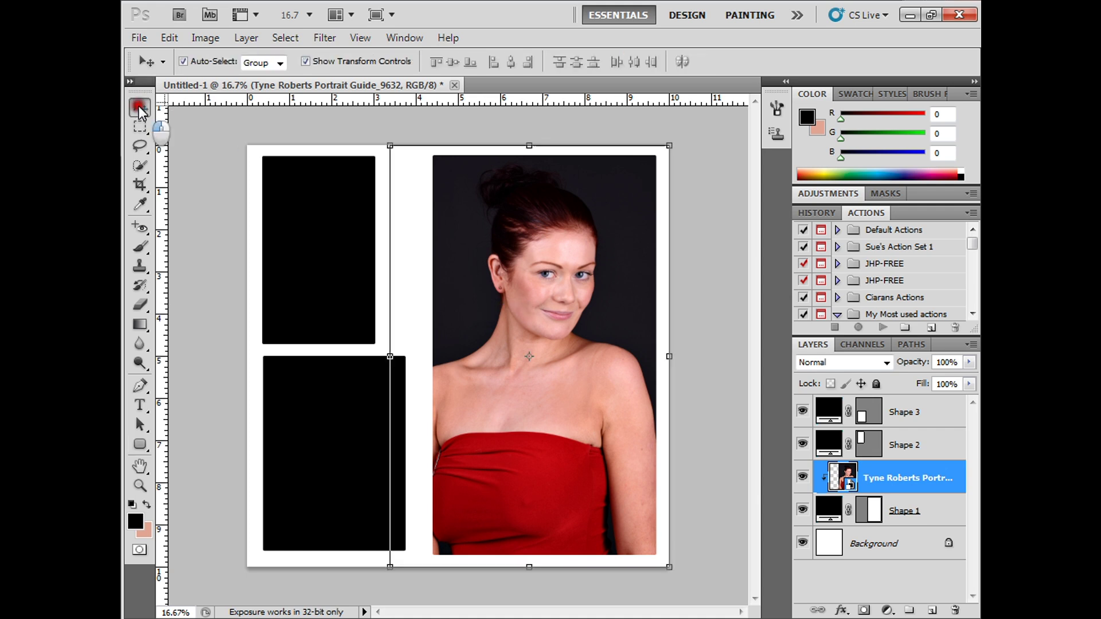
click(390, 147)
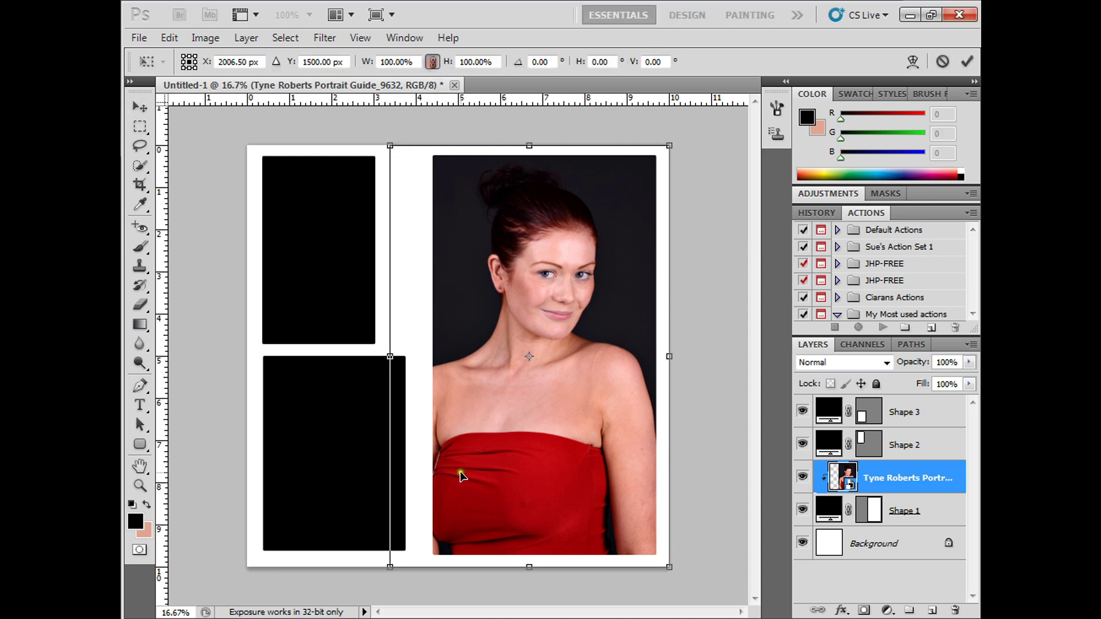
click(521, 394)
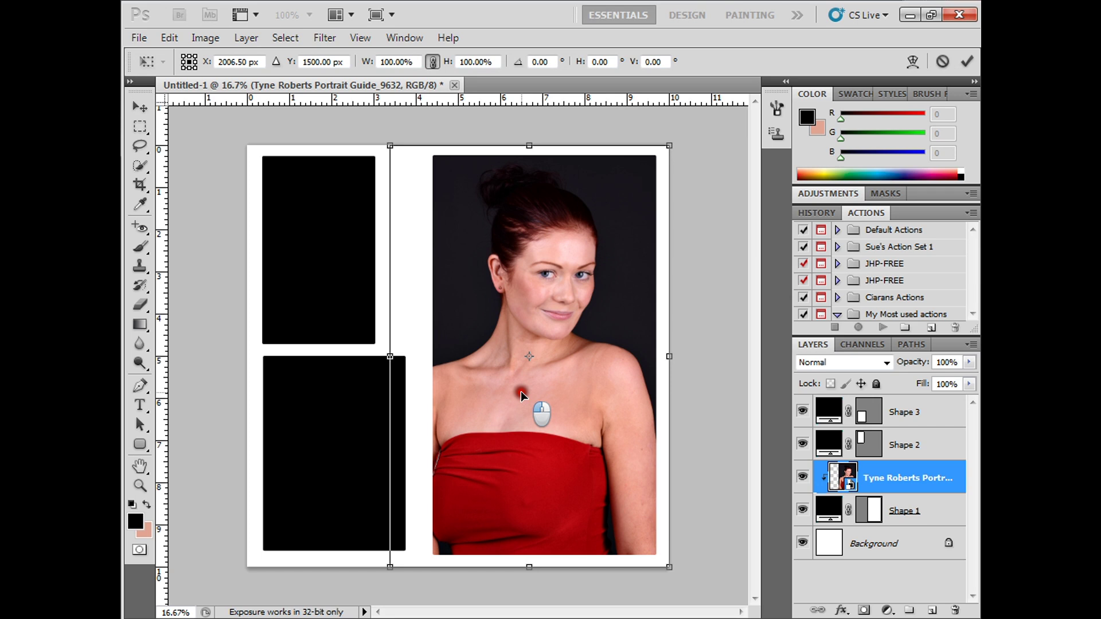
drag(521, 394, 537, 395)
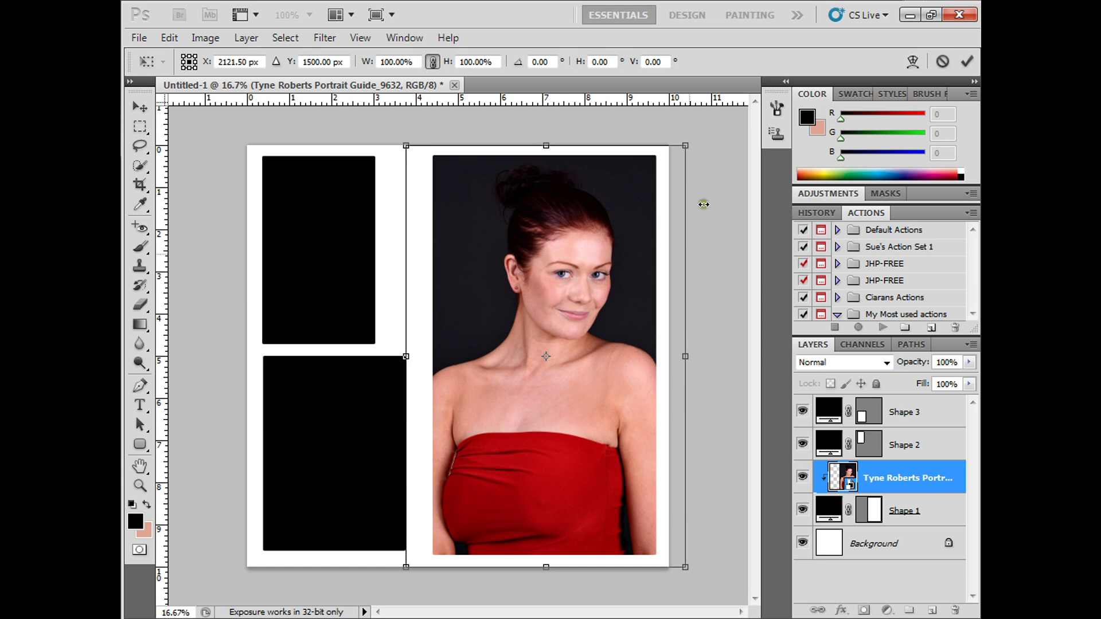
drag(686, 144, 682, 147)
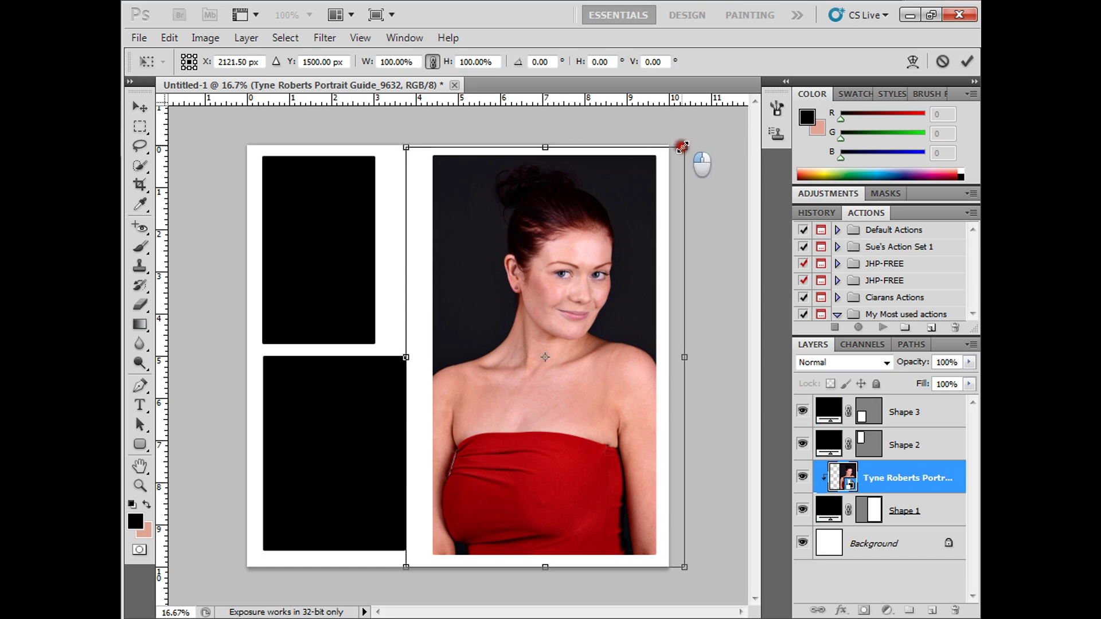
drag(682, 148, 679, 155)
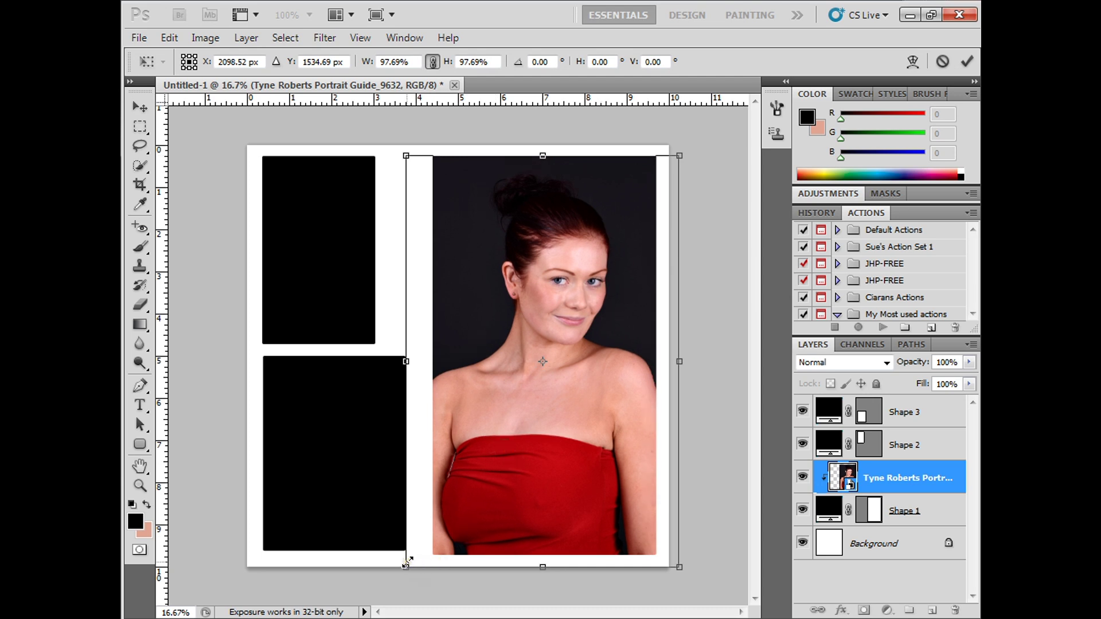
drag(406, 564, 424, 558)
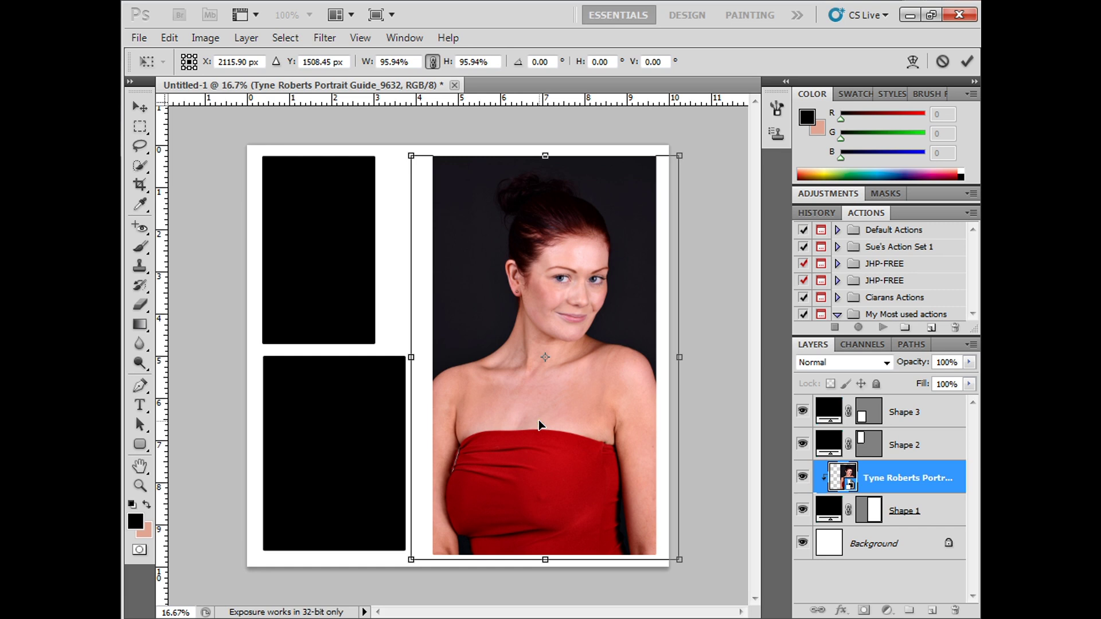
click(968, 61)
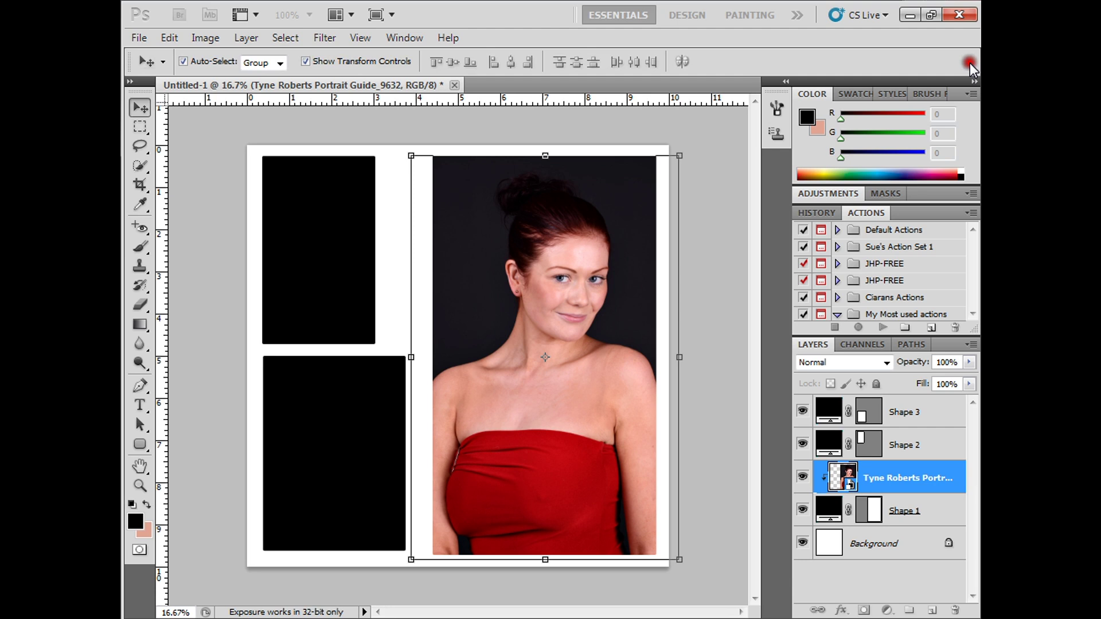
click(895, 544)
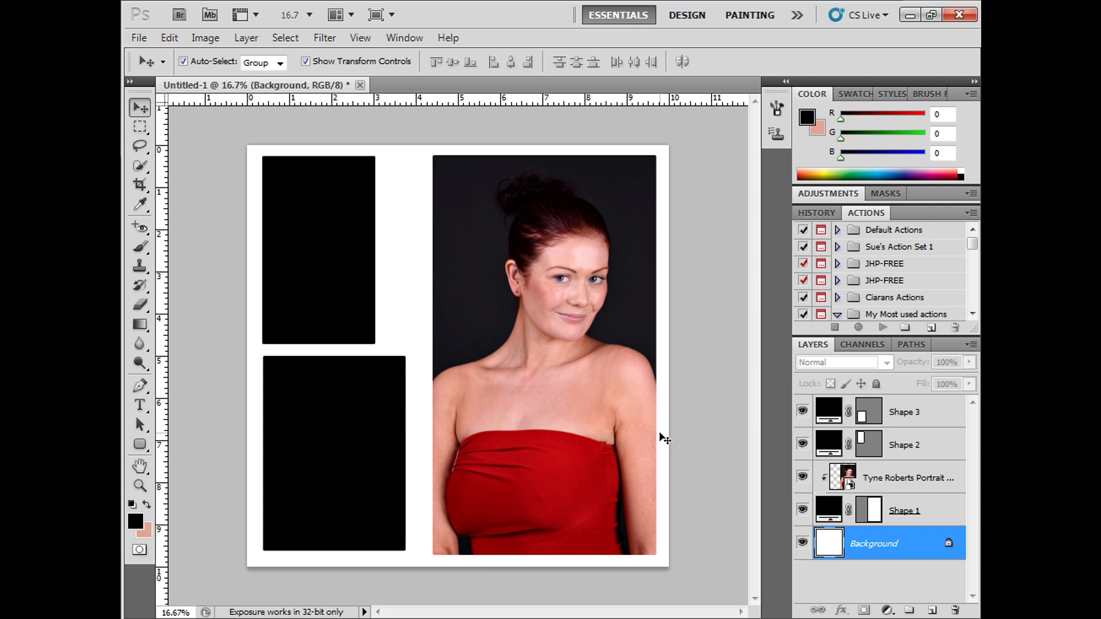
click(909, 483)
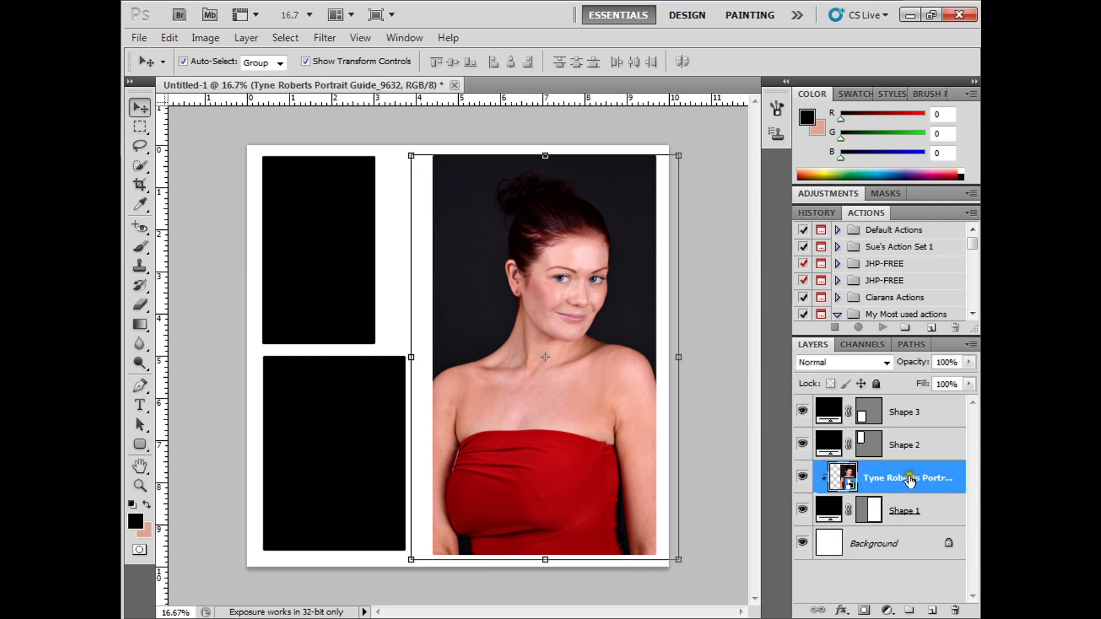
drag(910, 482, 955, 609)
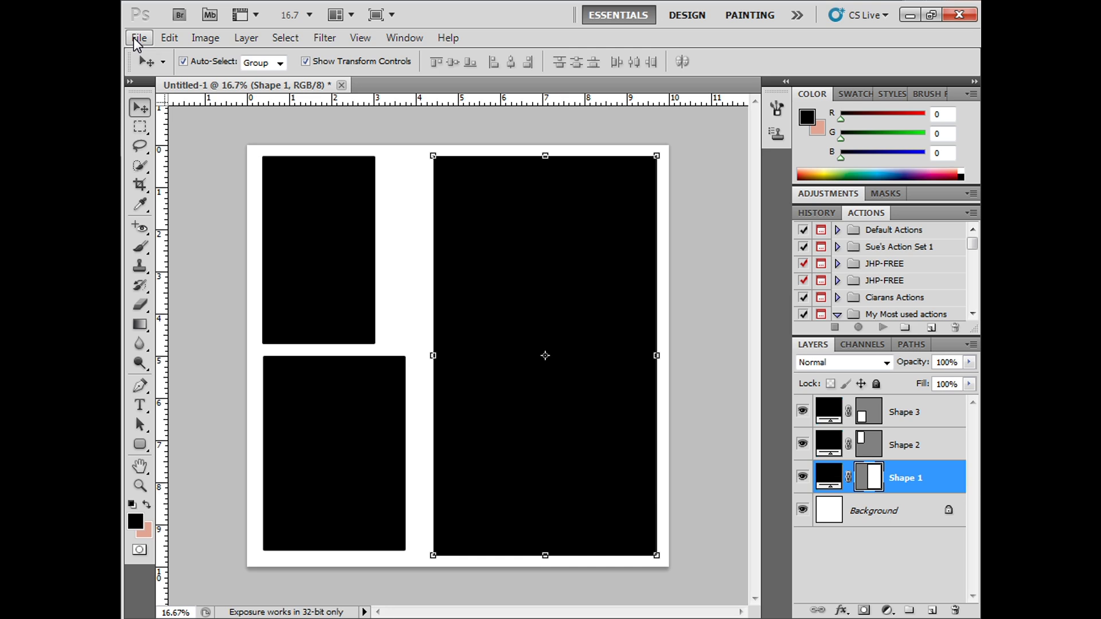
click(170, 38)
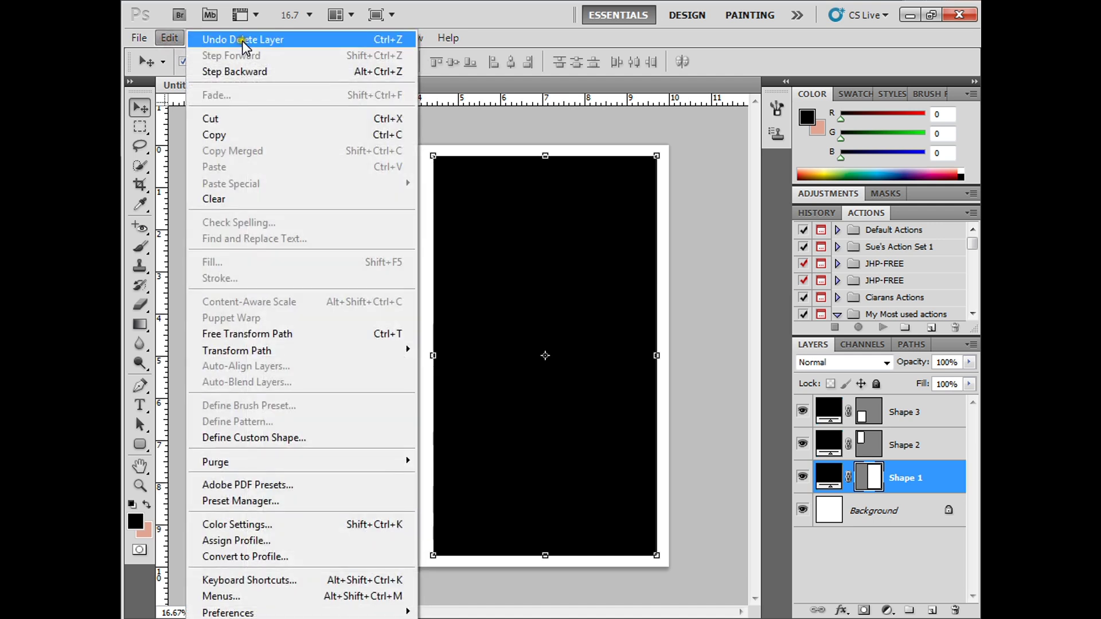
click(242, 40)
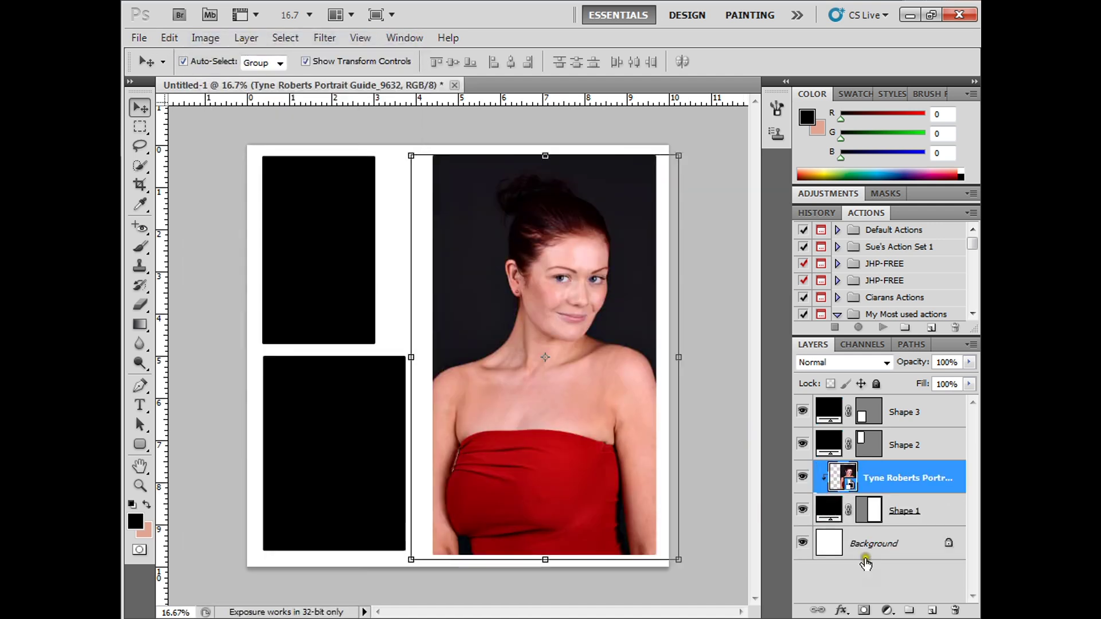
Reselect the portrait layer and check which layers lie under the photo
click(865, 558)
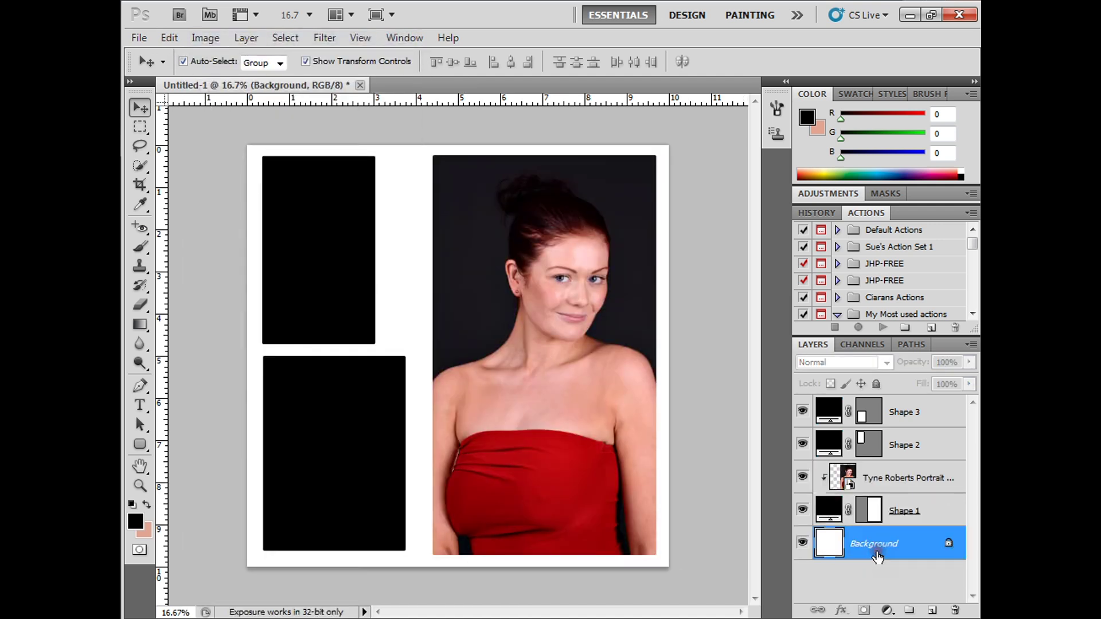
click(902, 476)
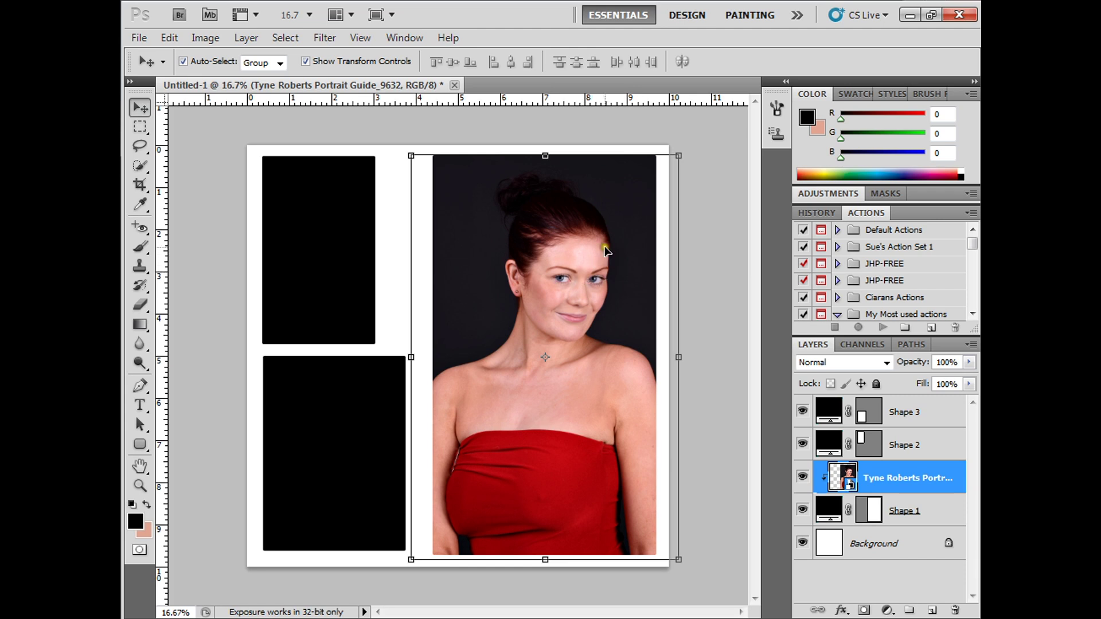
right_click(579, 230)
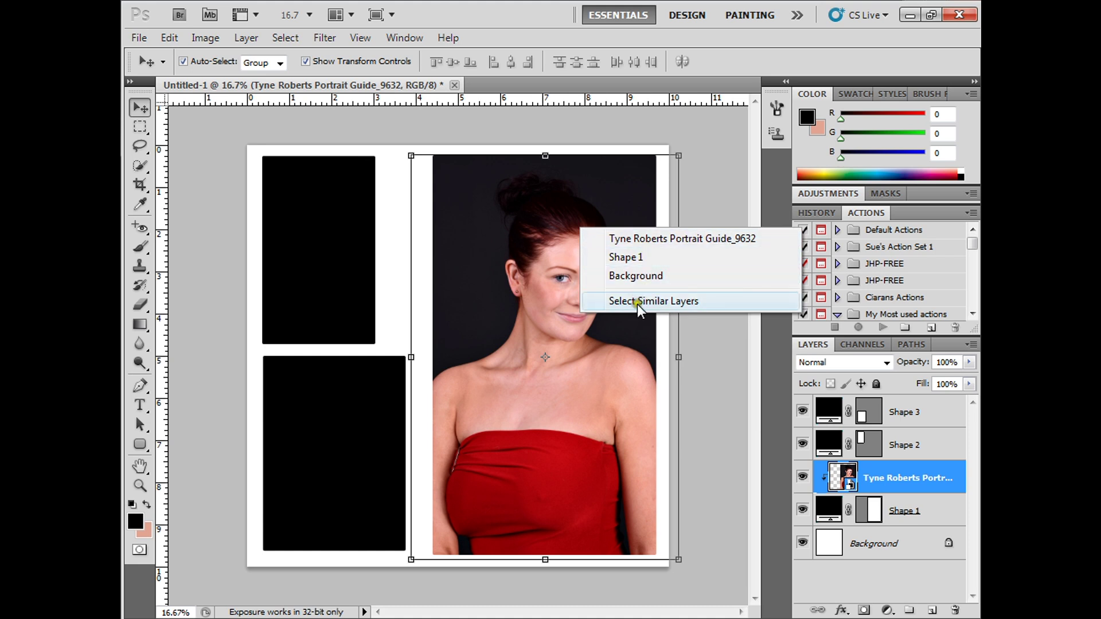
click(722, 171)
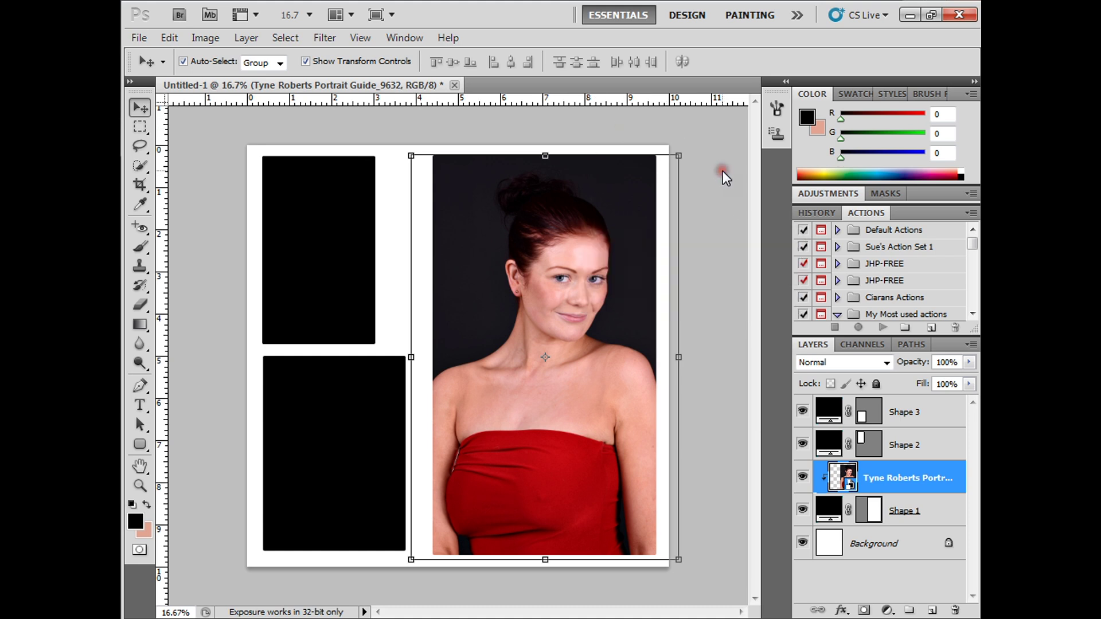
Replace the portrait smart object's contents with the Guide_9623 image
click(138, 129)
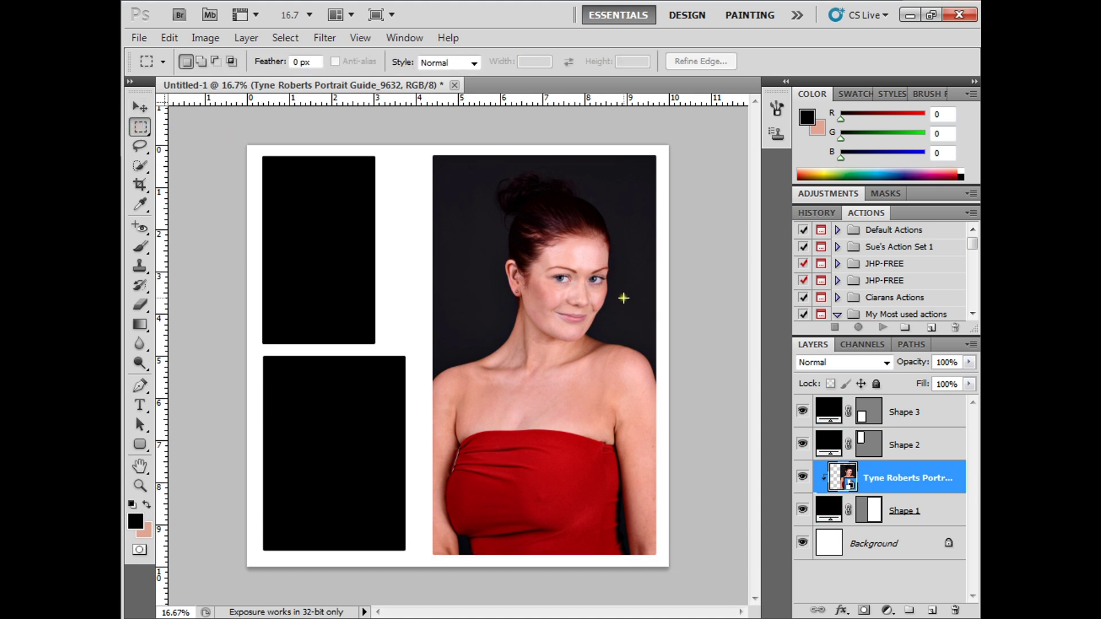
right_click(595, 270)
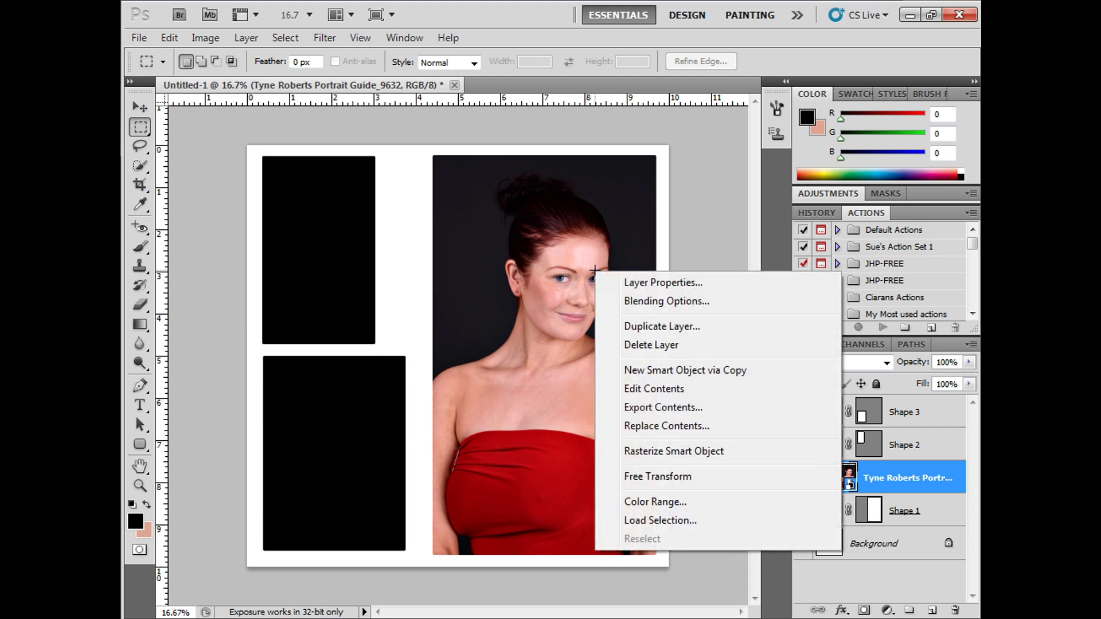
click(712, 425)
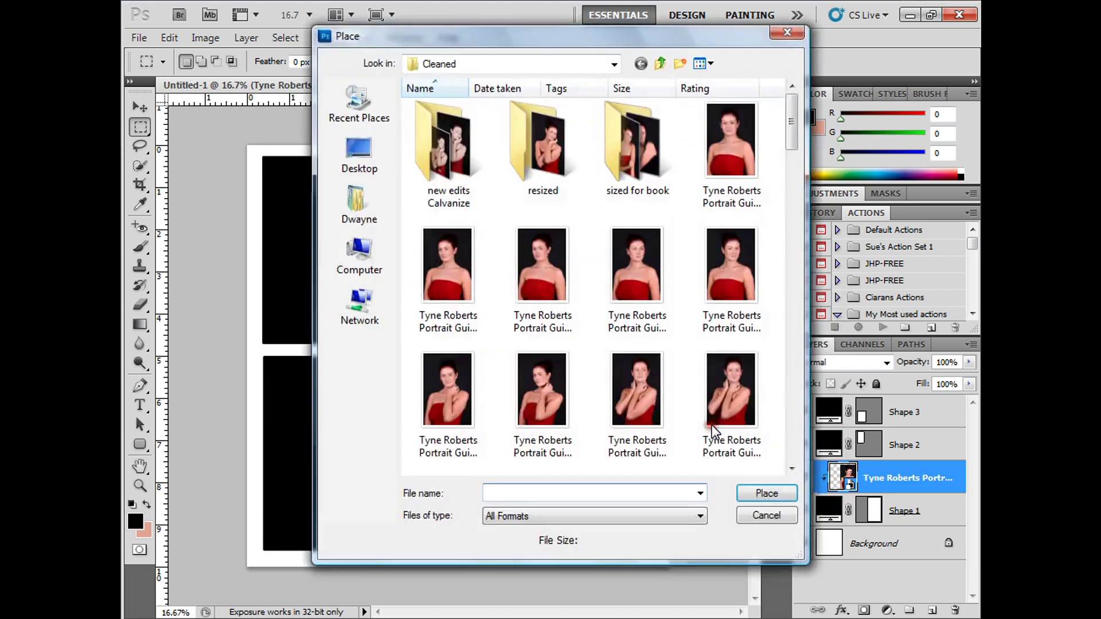
click(731, 386)
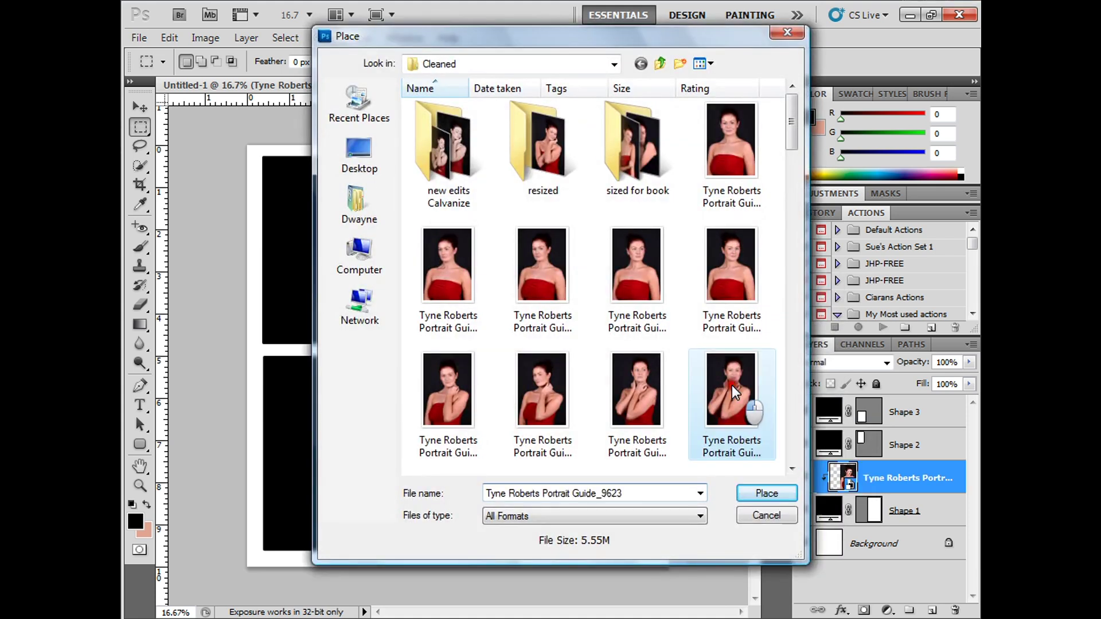
click(767, 494)
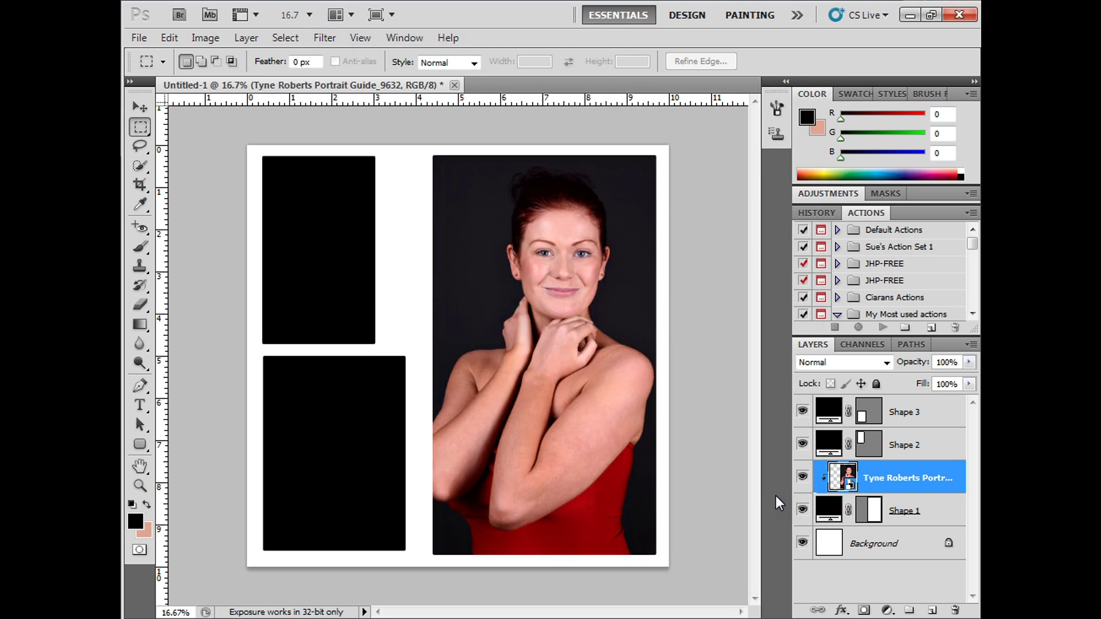
Replace the portrait's contents with Guide_9621, the sideways hand-at-neck shot
click(879, 479)
right_click(531, 285)
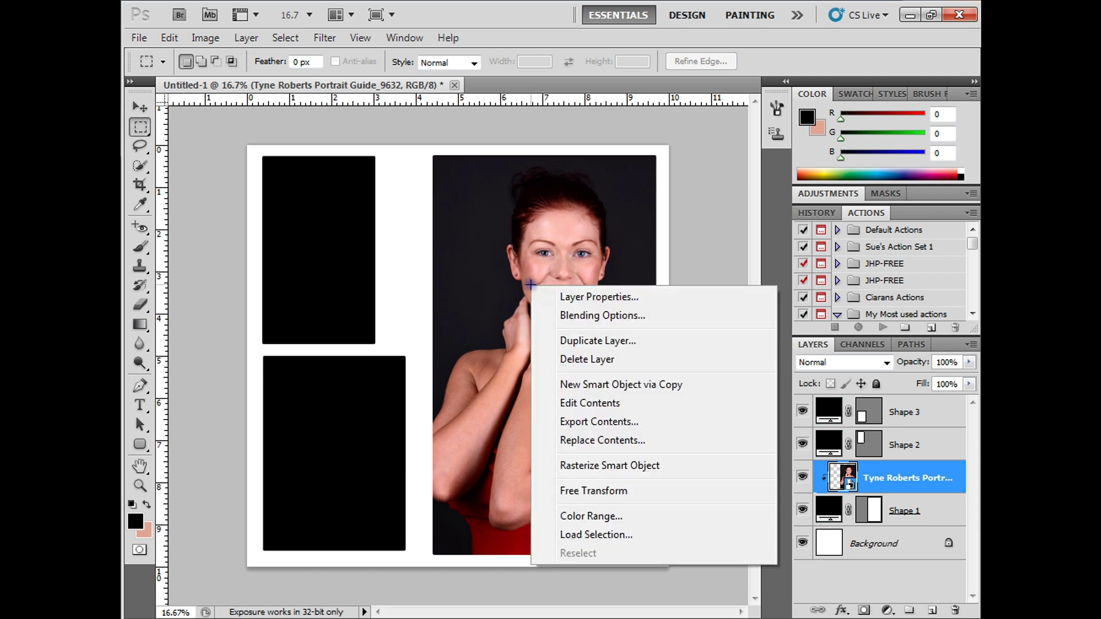
click(608, 438)
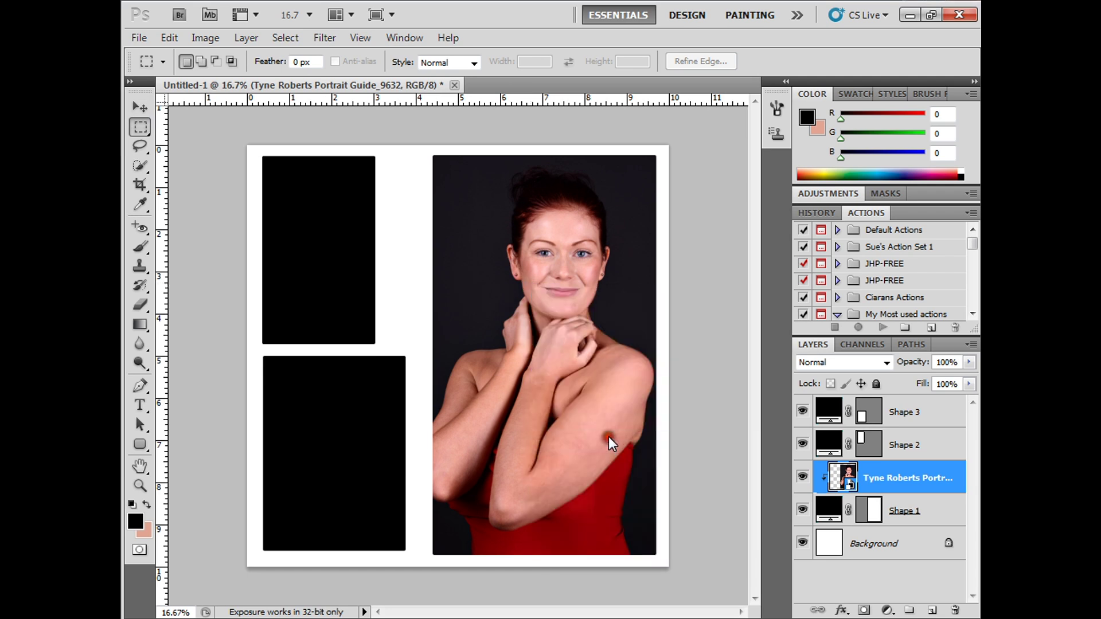
click(555, 405)
click(757, 492)
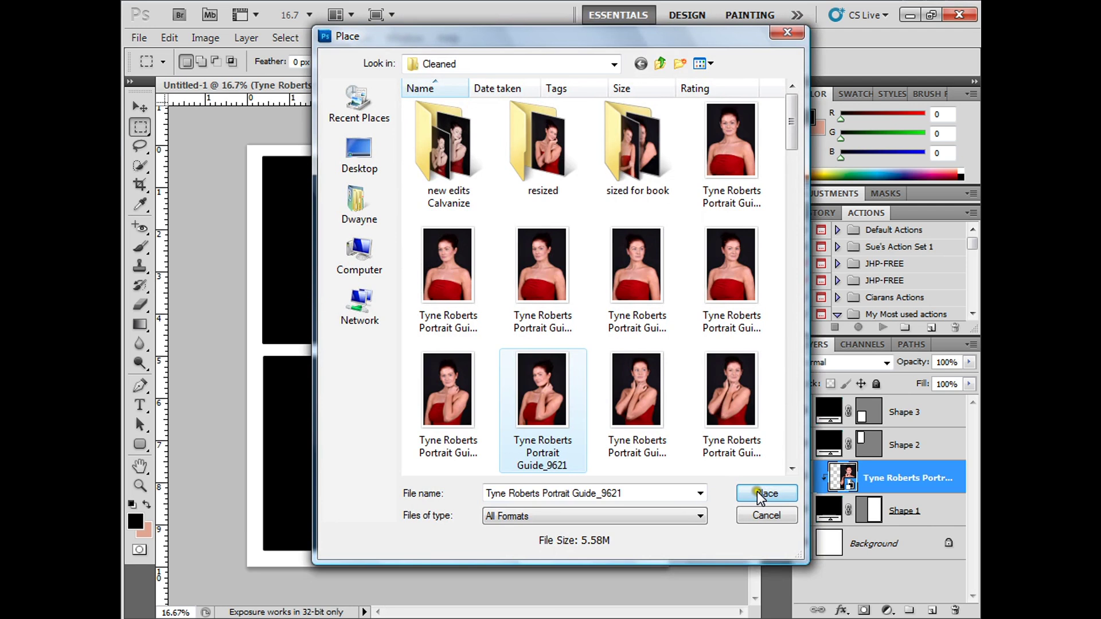